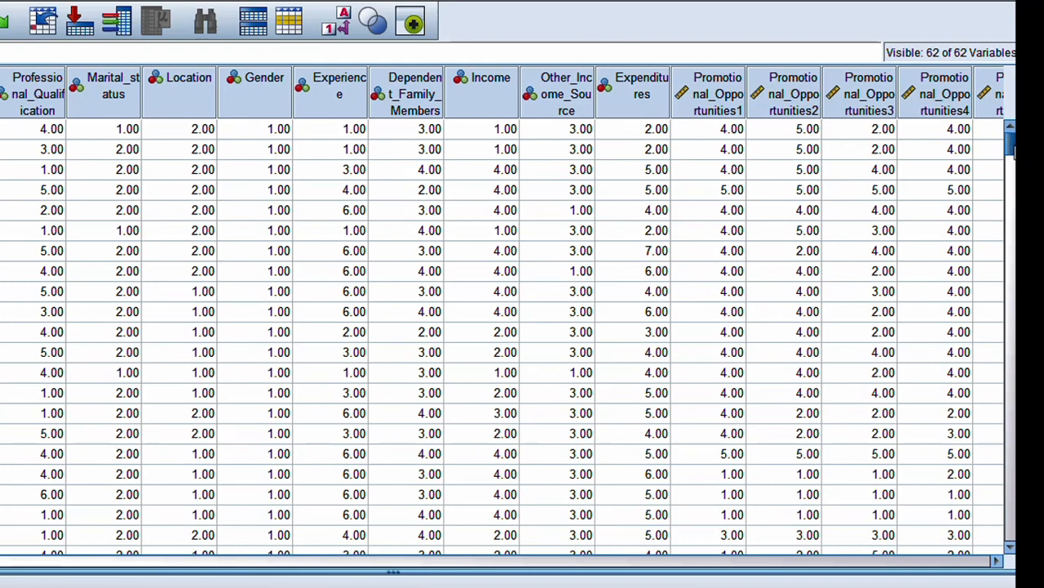
Open Analyze > Scale > Reliability Analysis for the 62-variable survey data.
mouse_move(1012, 151)
mouse_down()
mouse_move(1012, 273)
mouse_move(1012, 143)
mouse_up()
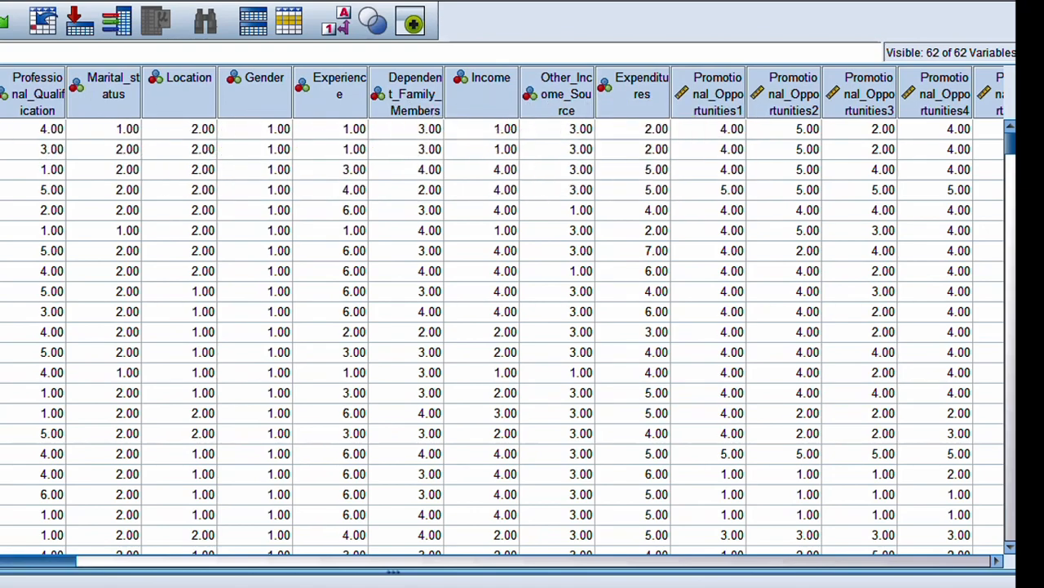
drag(3, 561, 108, 564)
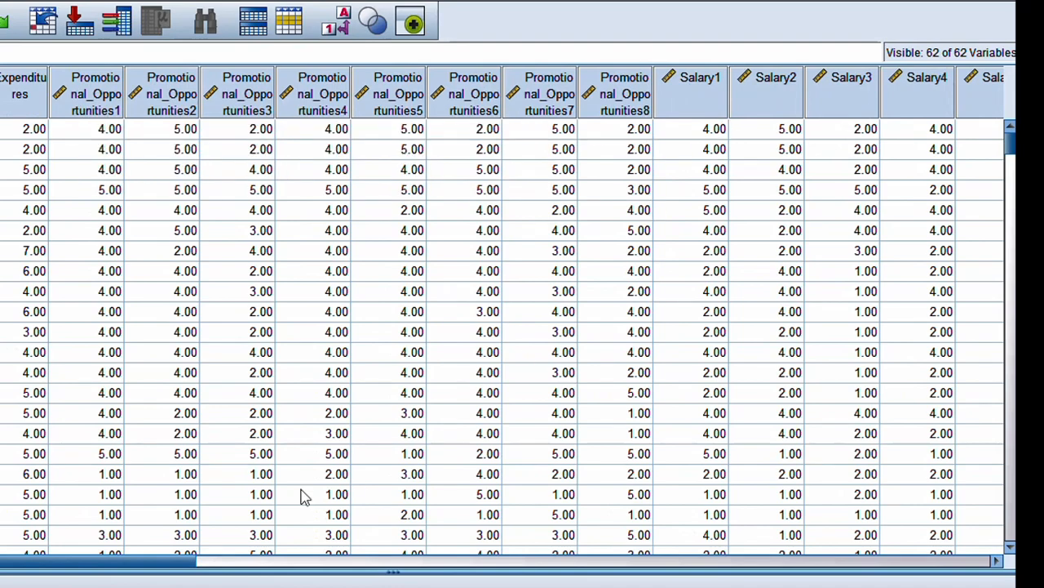
drag(163, 571, 8, 571)
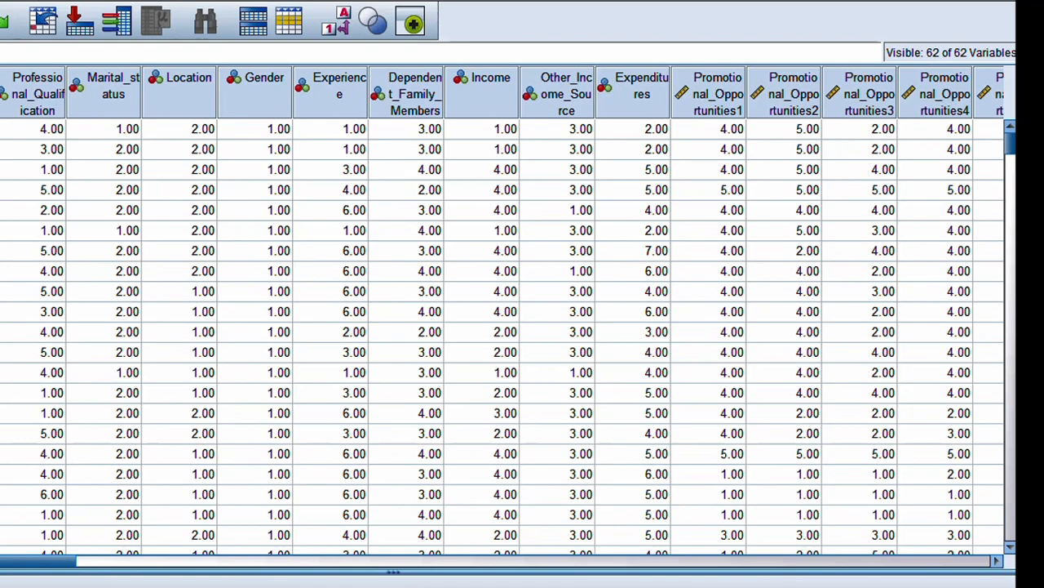
click(33, 2)
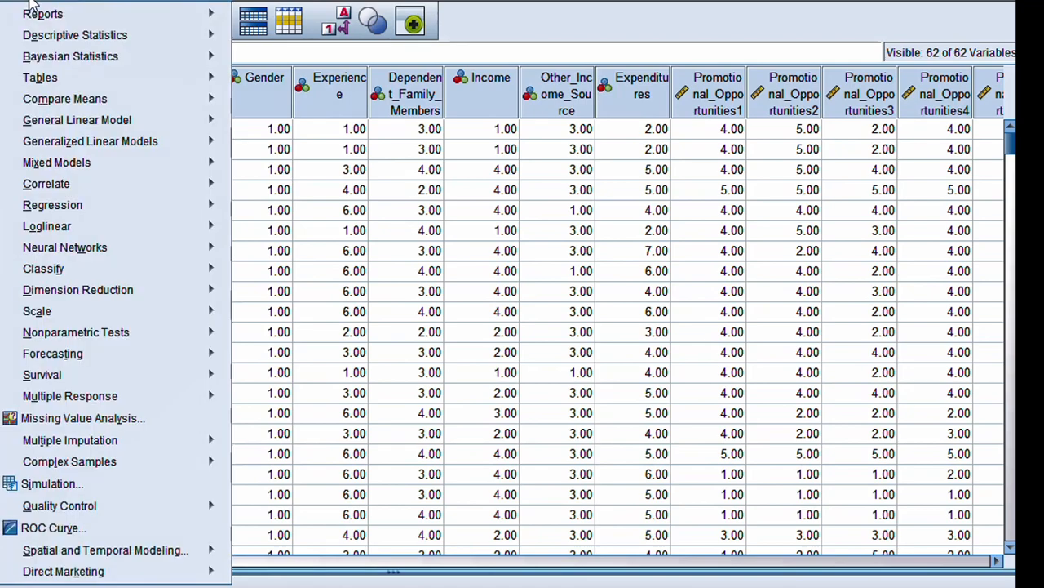
mouse_move(107, 318)
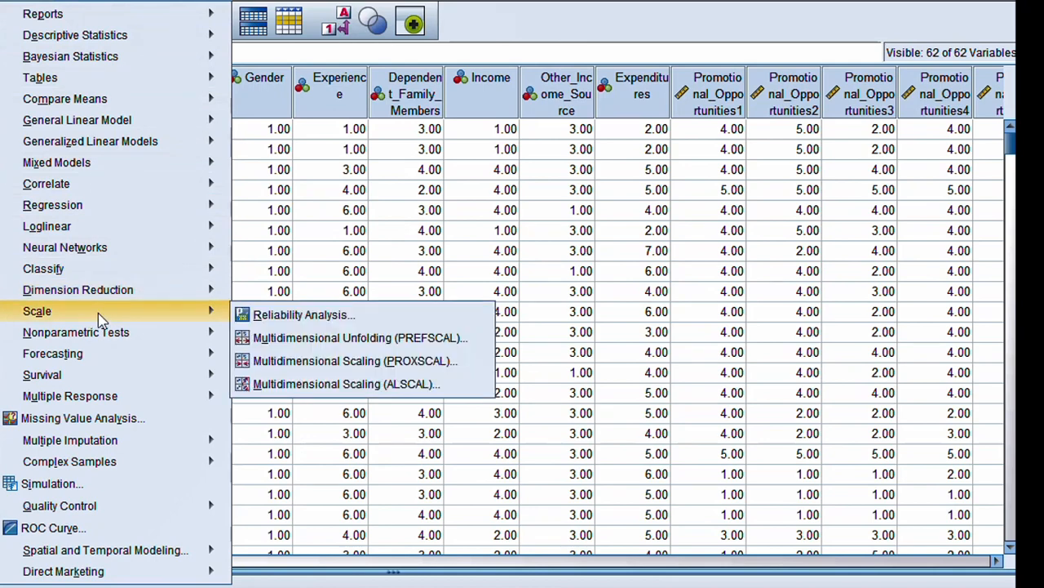
click(323, 321)
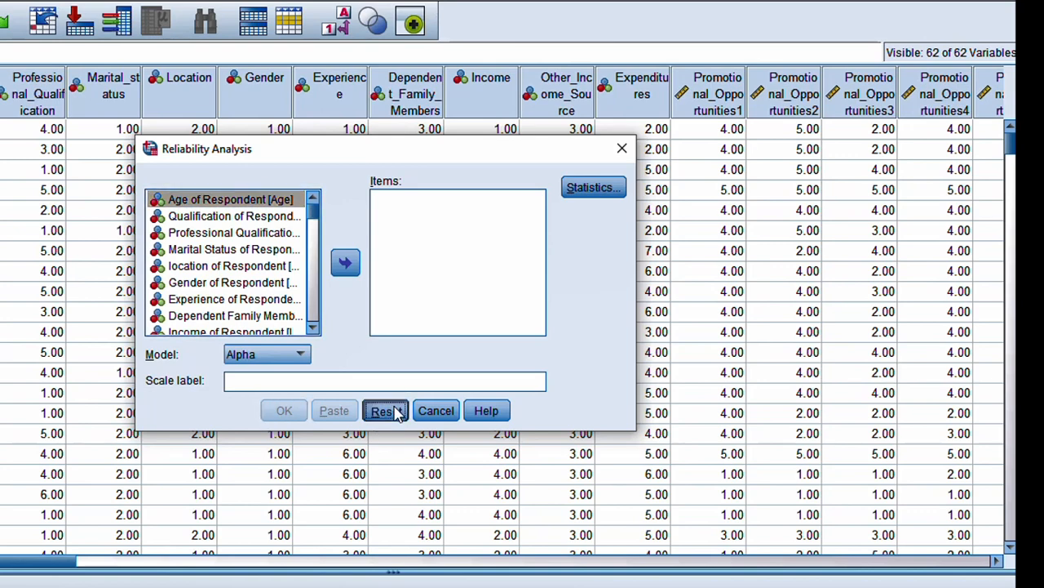
Add the sufficient-opportunities, not-satisfied-with-promotion and teaching items to the Items list.
click(313, 329)
click(312, 329)
click(313, 329)
click(313, 329)
click(312, 329)
click(312, 329)
click(312, 329)
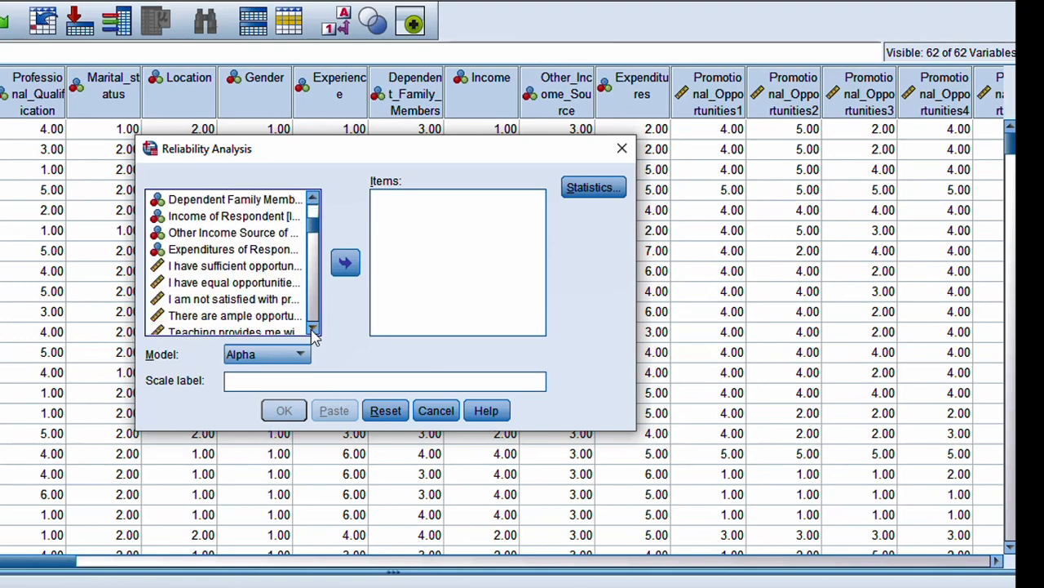
click(313, 329)
click(313, 329)
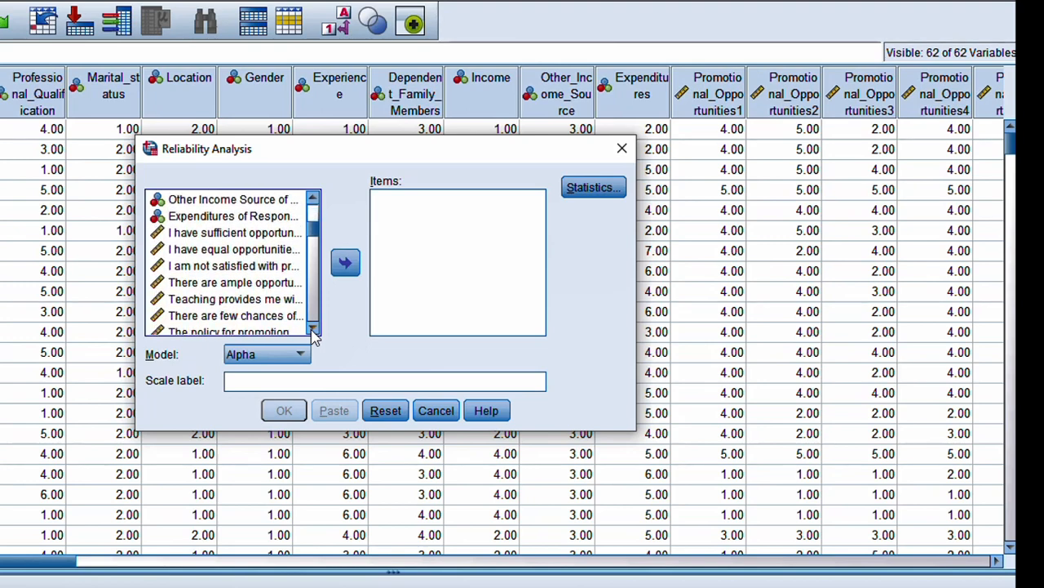
click(239, 236)
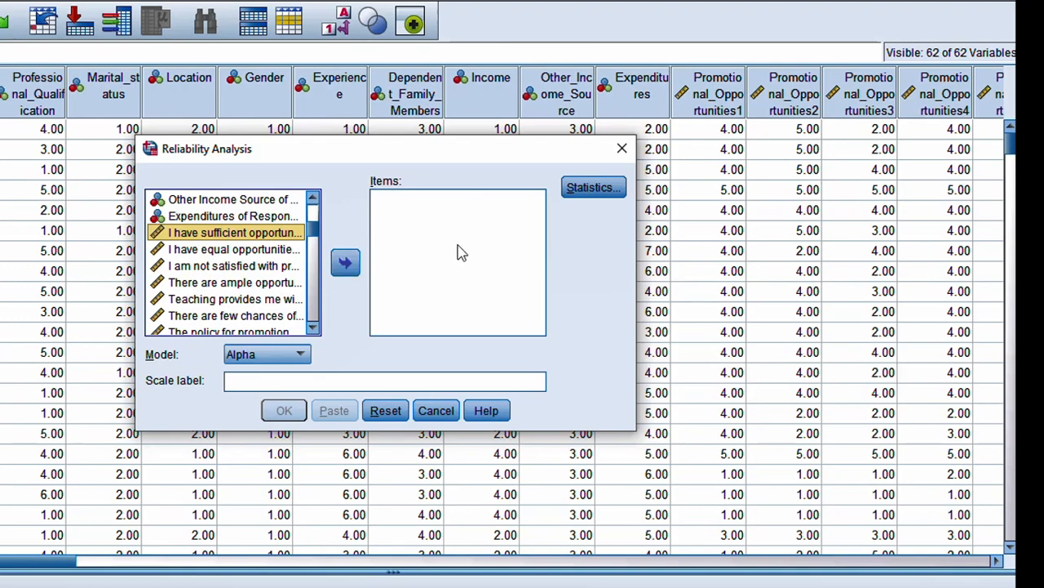
click(357, 269)
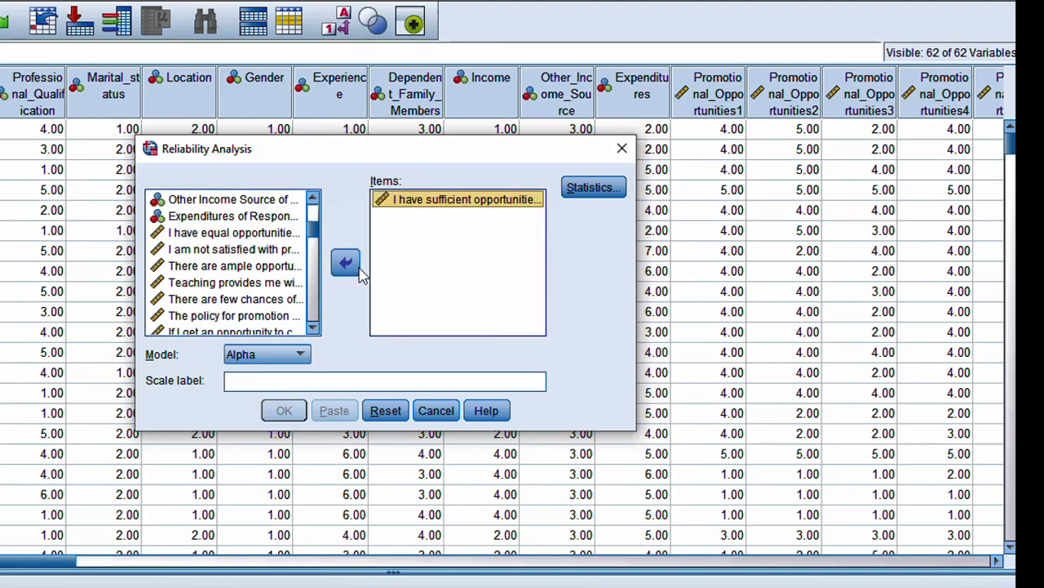
click(236, 249)
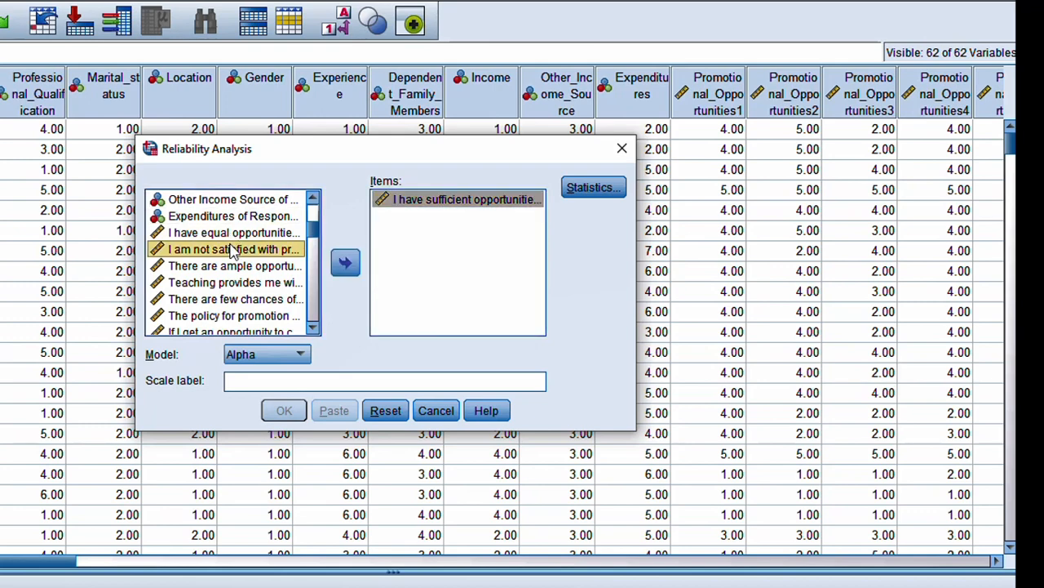
click(345, 263)
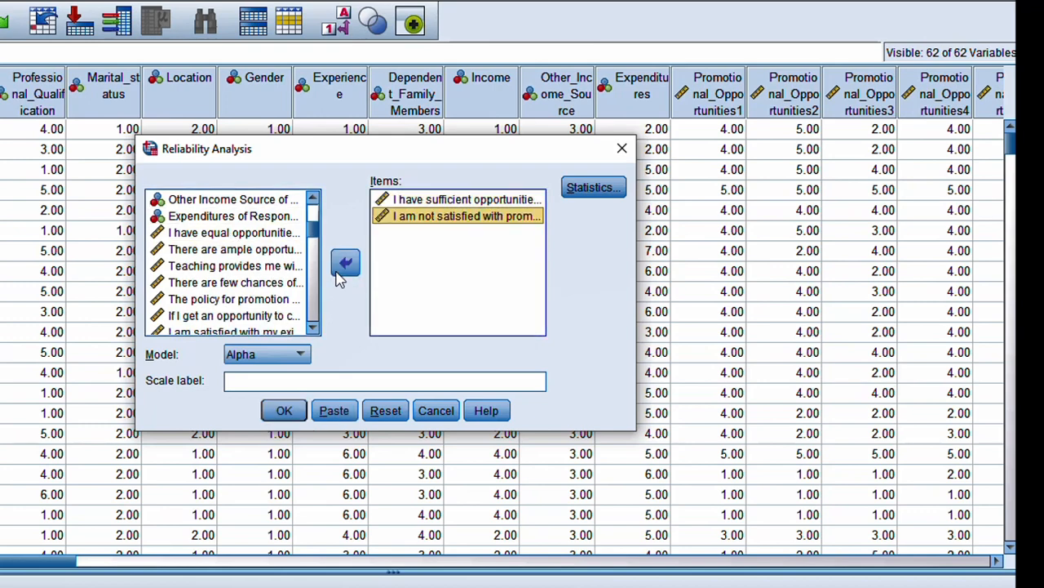
click(206, 269)
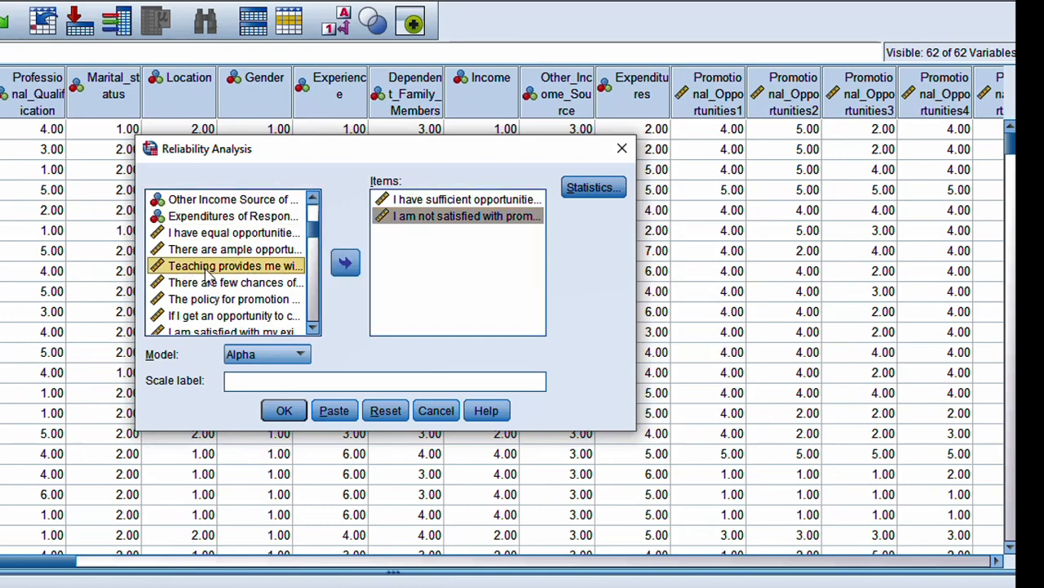
click(345, 272)
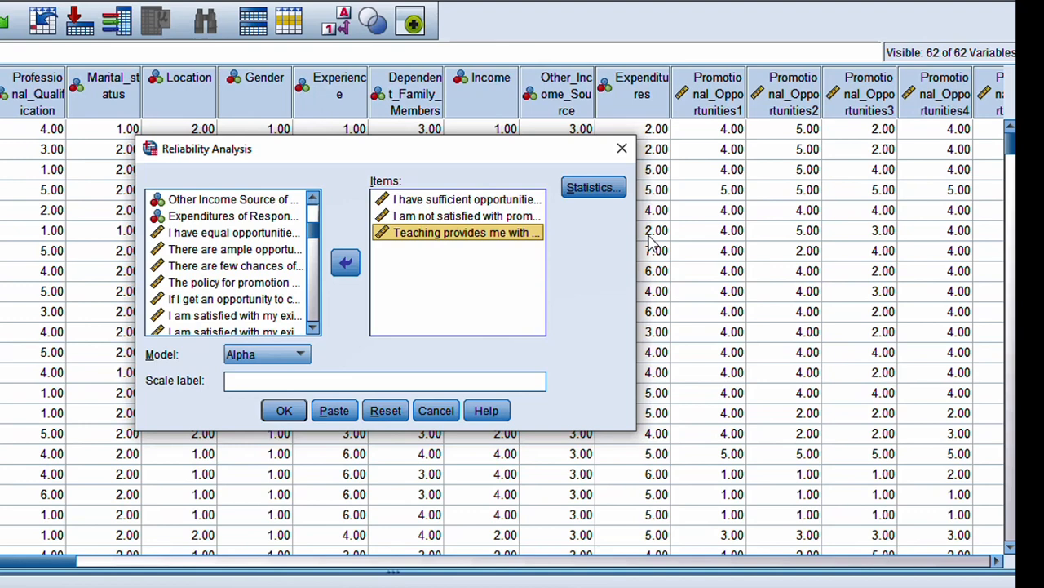
Request item descriptives and inter-item correlations, then run the analysis (alpha .469, 3 items).
click(602, 196)
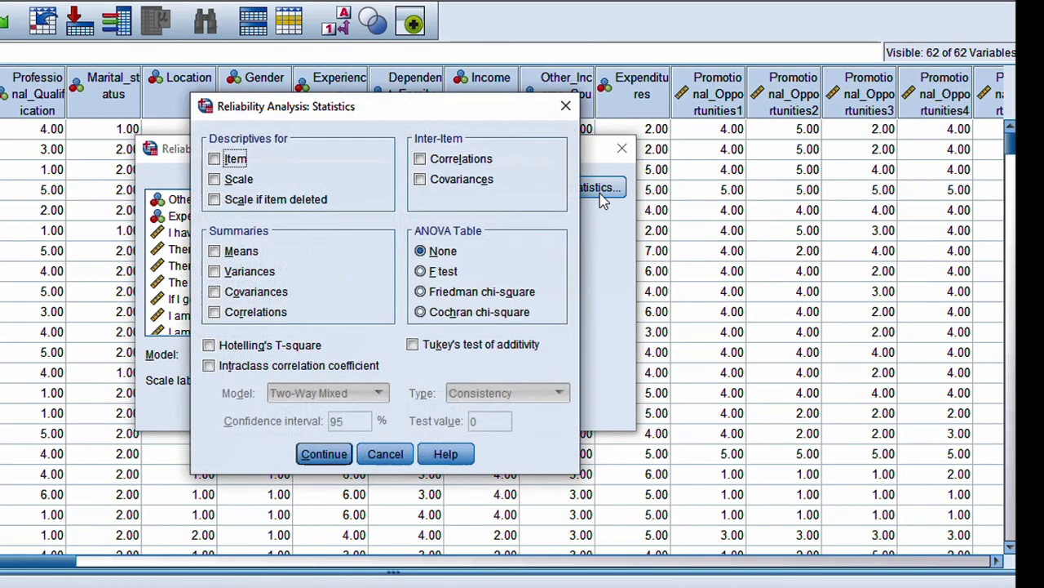
click(215, 159)
click(458, 182)
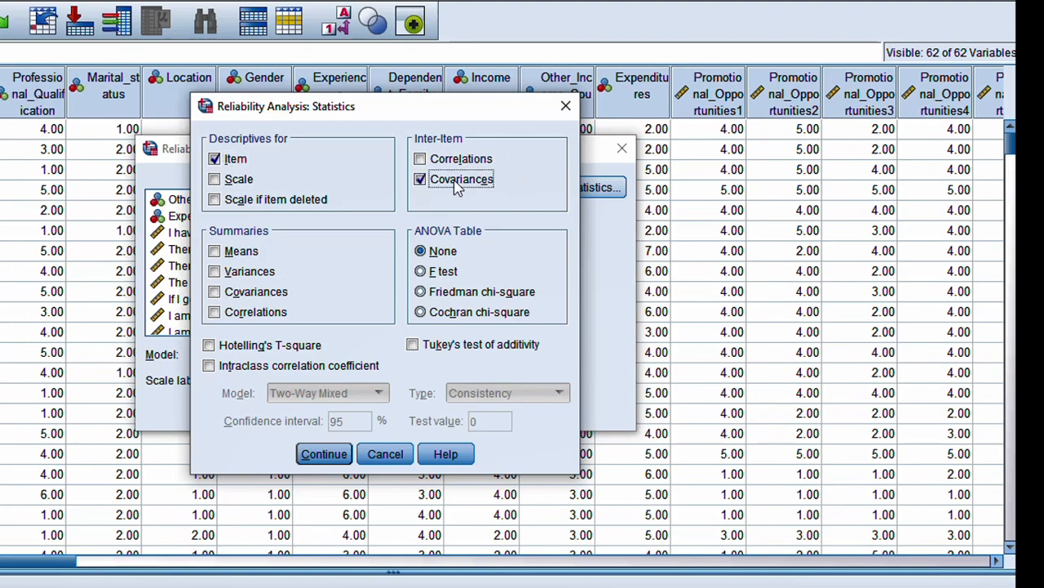
click(421, 161)
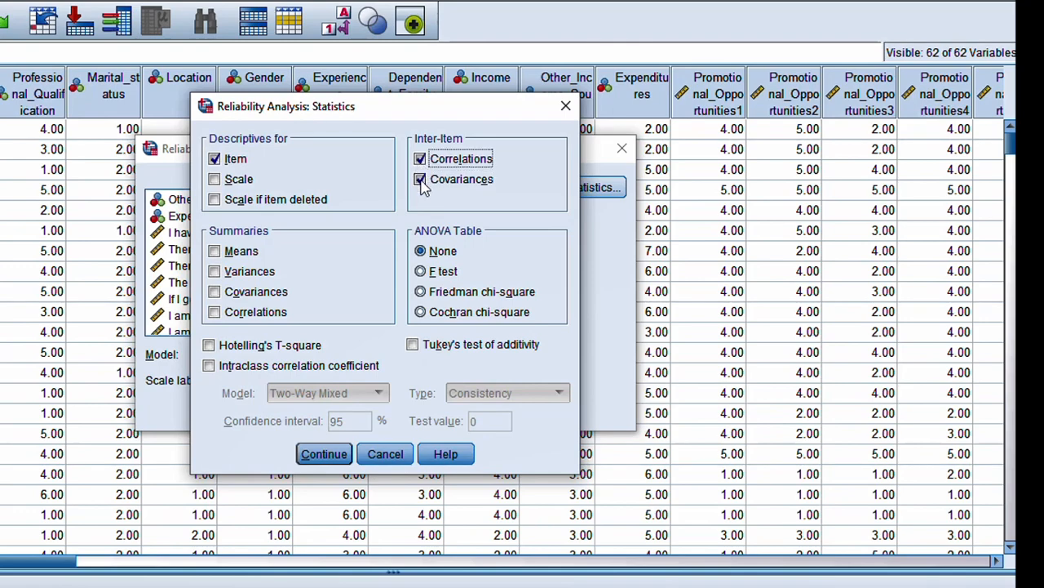
click(422, 182)
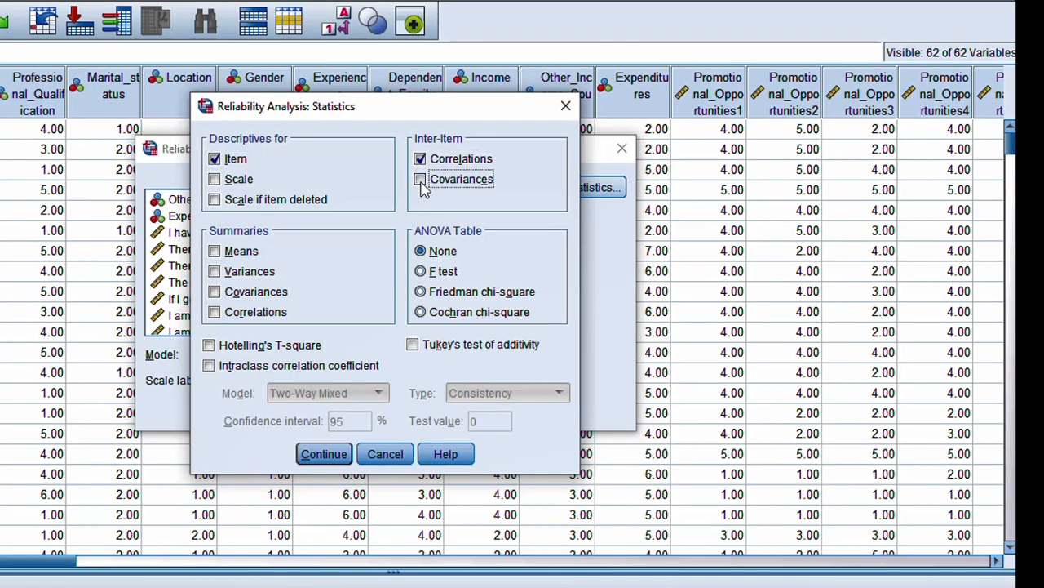
click(324, 454)
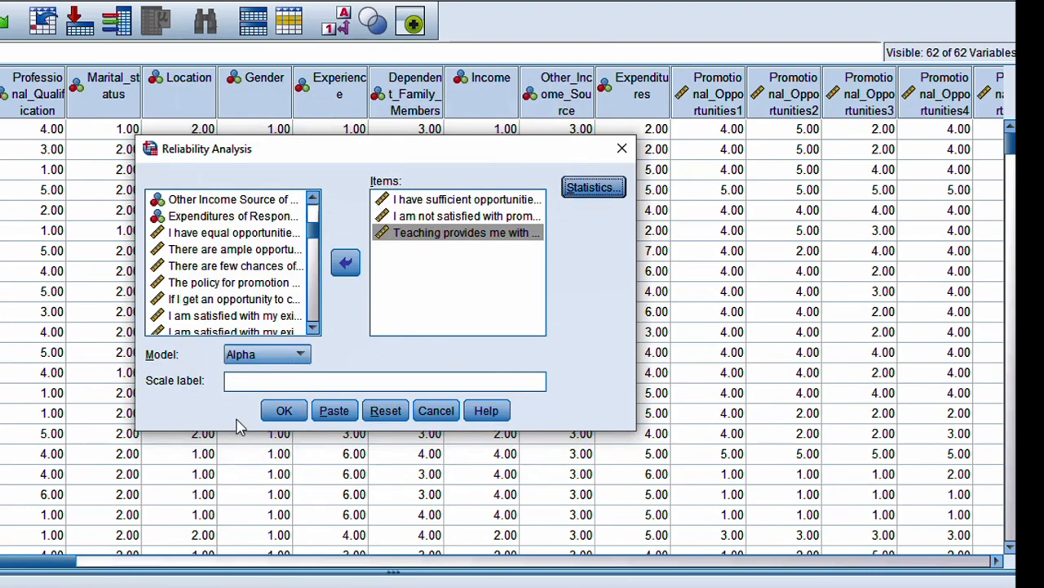
click(282, 416)
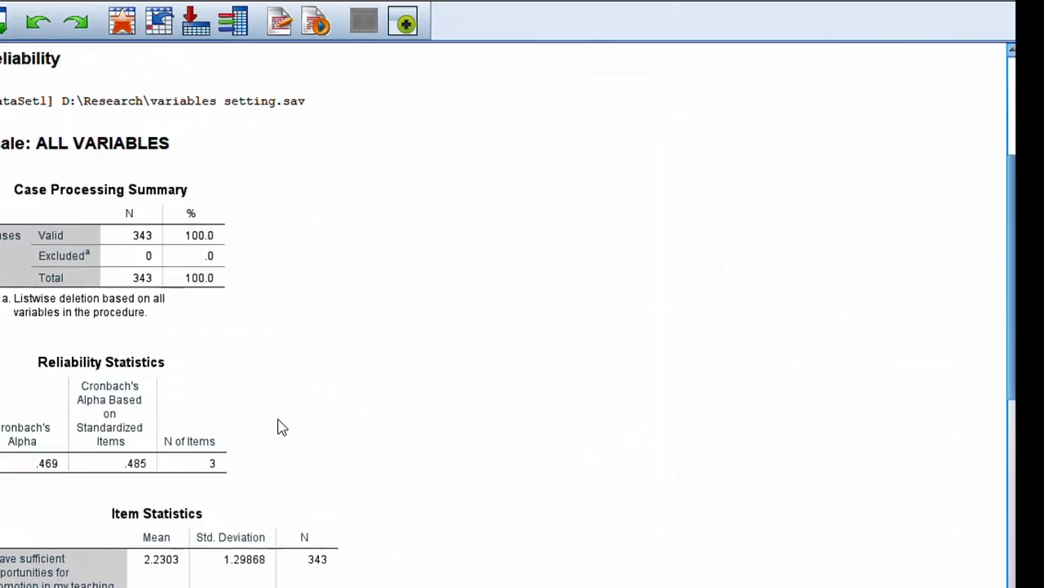
click(87, 232)
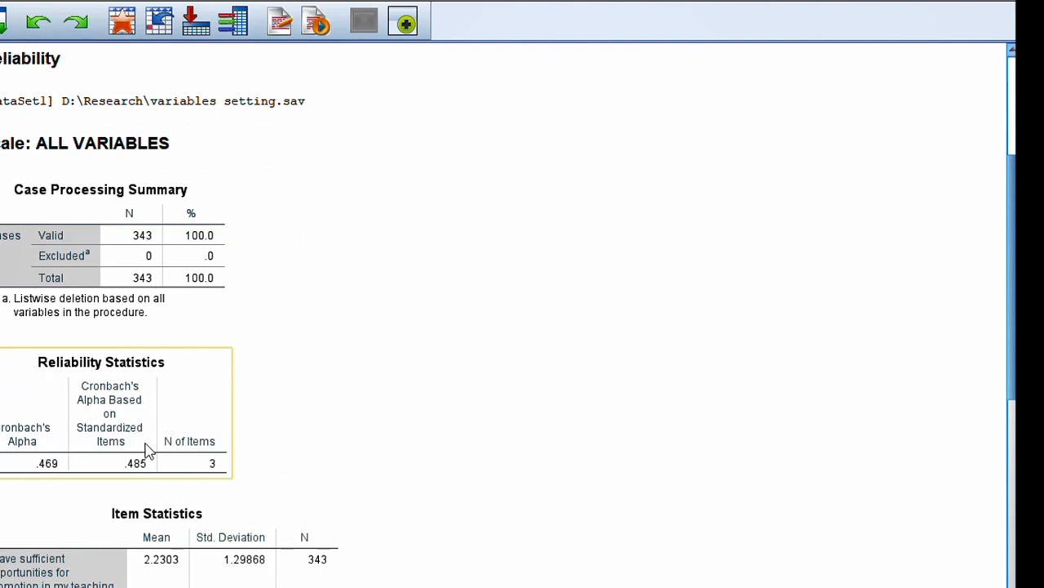
click(893, 354)
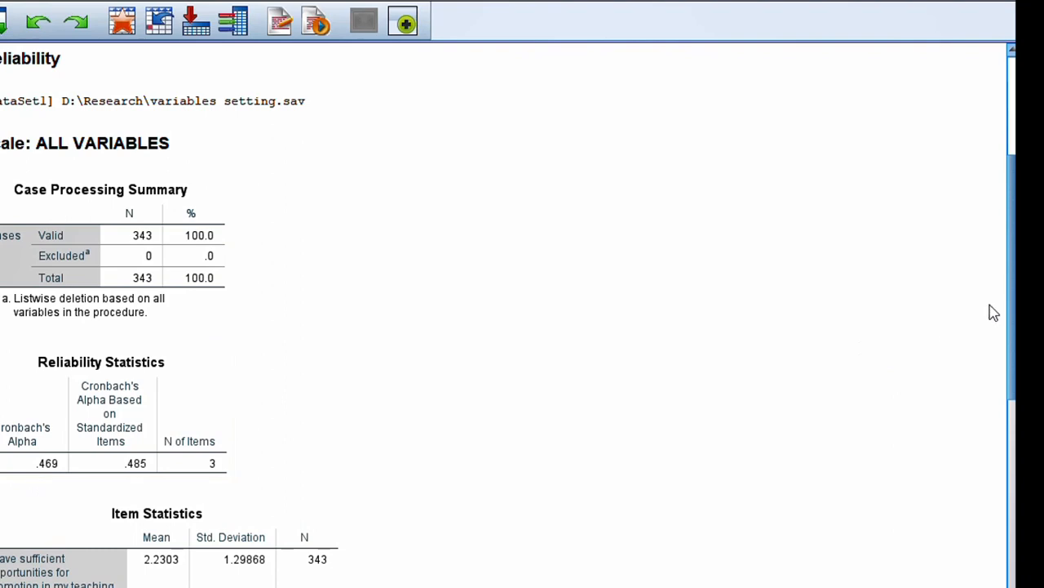
mouse_move(1015, 303)
mouse_down()
mouse_move(1015, 498)
mouse_move(1015, 318)
mouse_up()
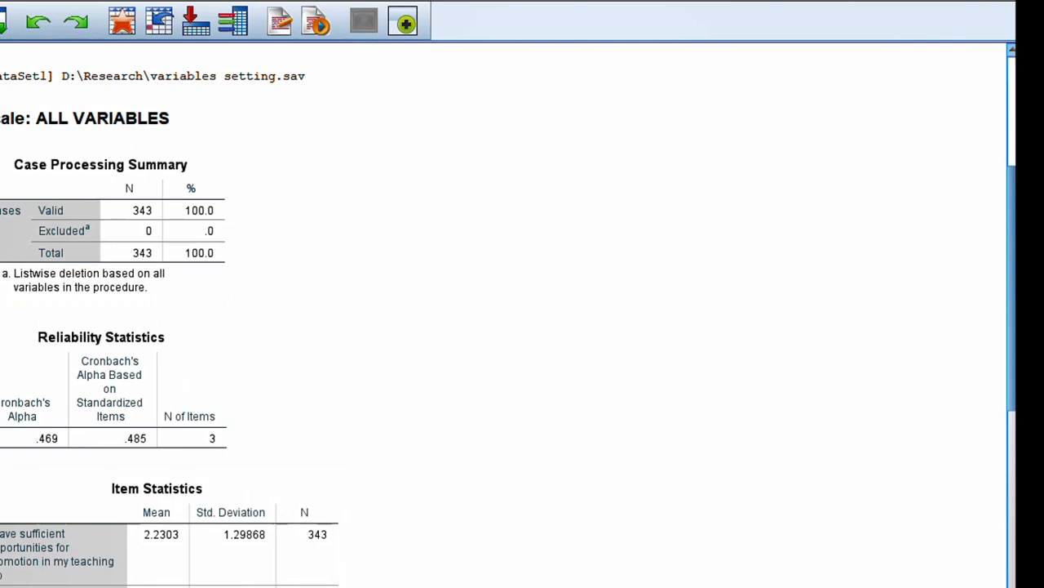
Close the Output Viewer so the prompt to save Output1 appears.
click(997, 1)
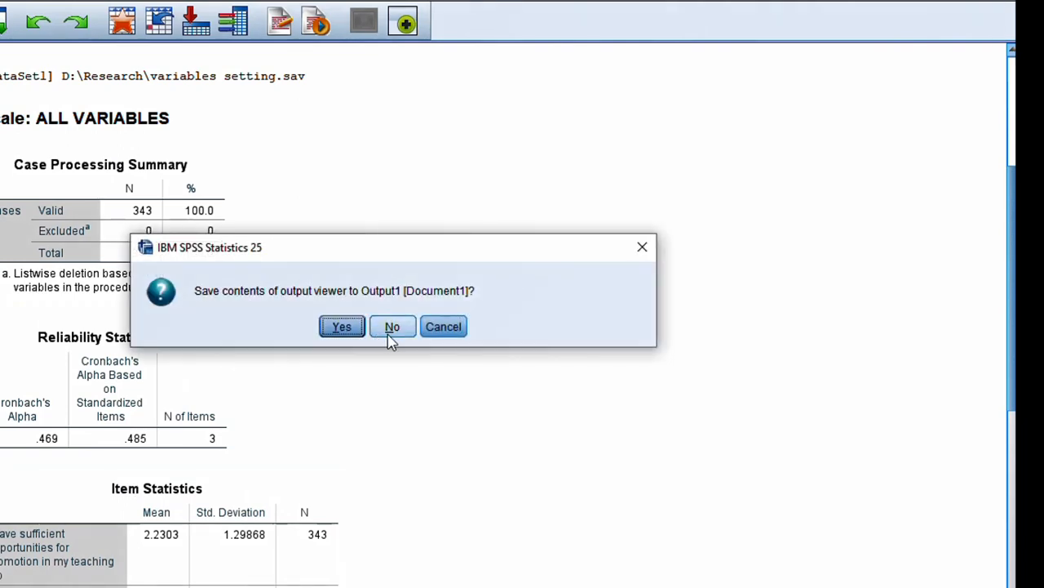
click(775, 586)
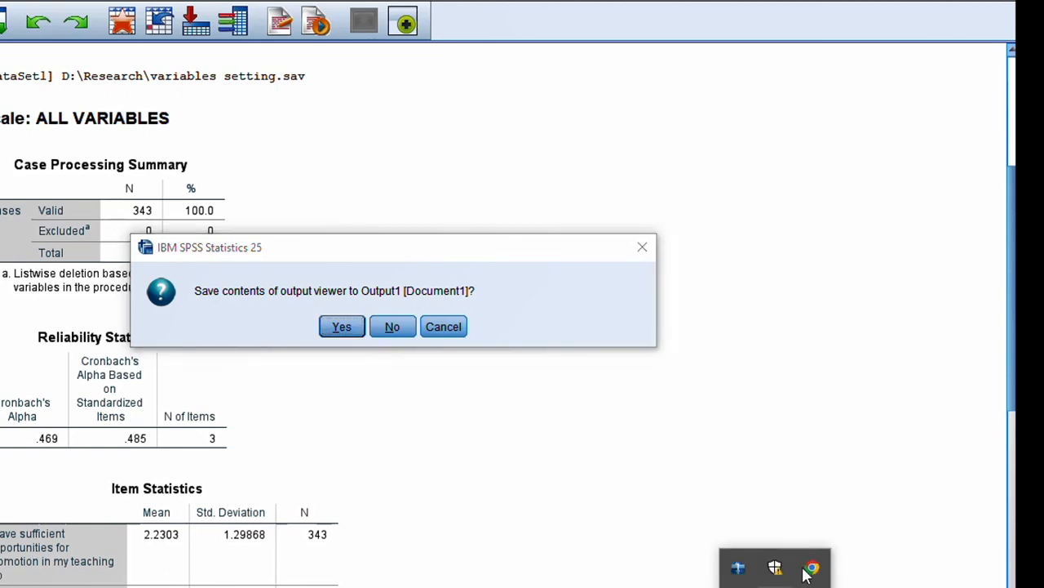
click(775, 587)
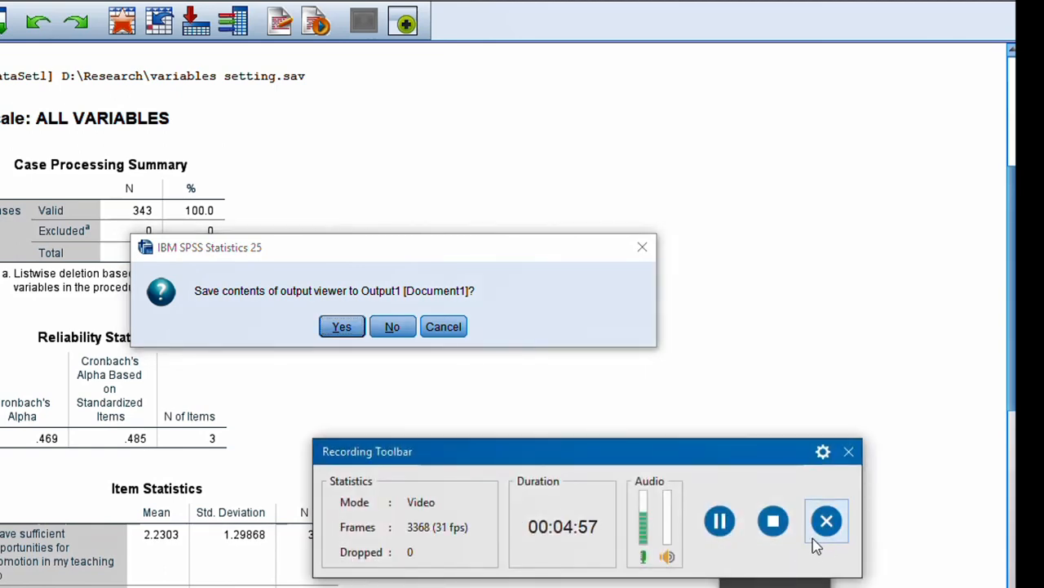